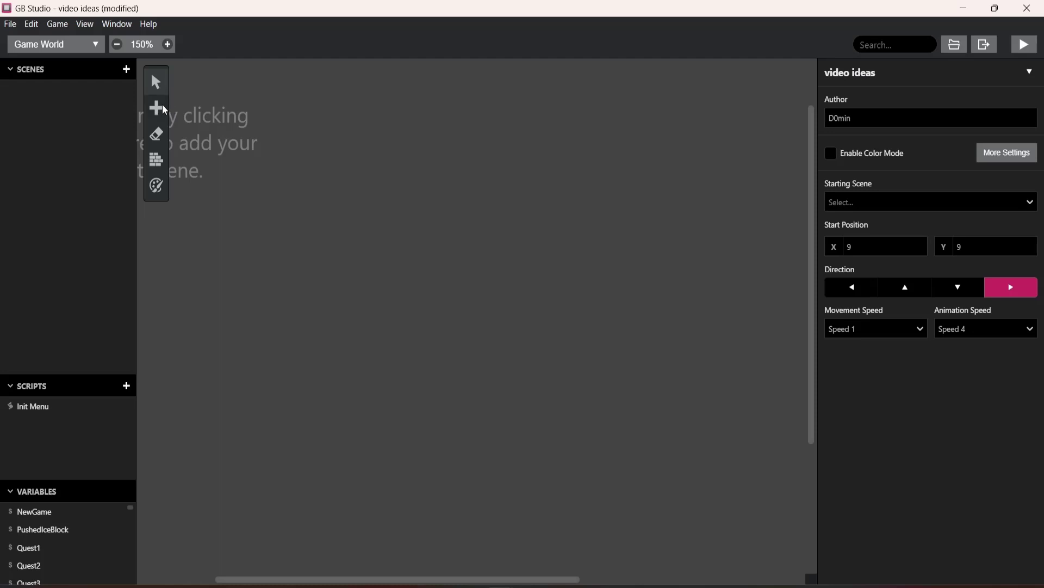
# - Place a new cave-background Scene 1 on the empty canvas and reset the view to 100% zoom
pyautogui.moveTo(166, 110)
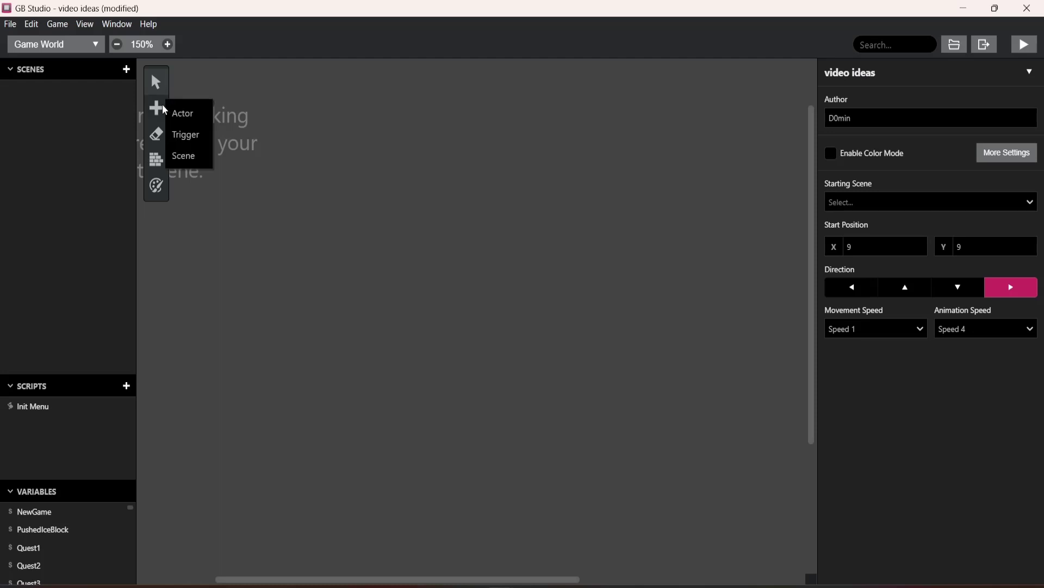
pyautogui.click(190, 156)
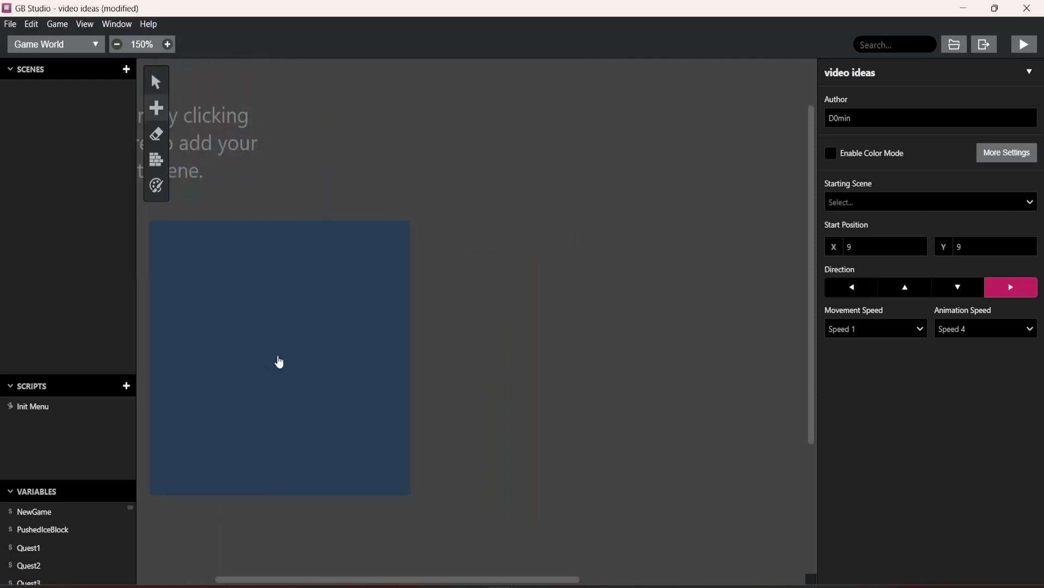
pyautogui.click(360, 275)
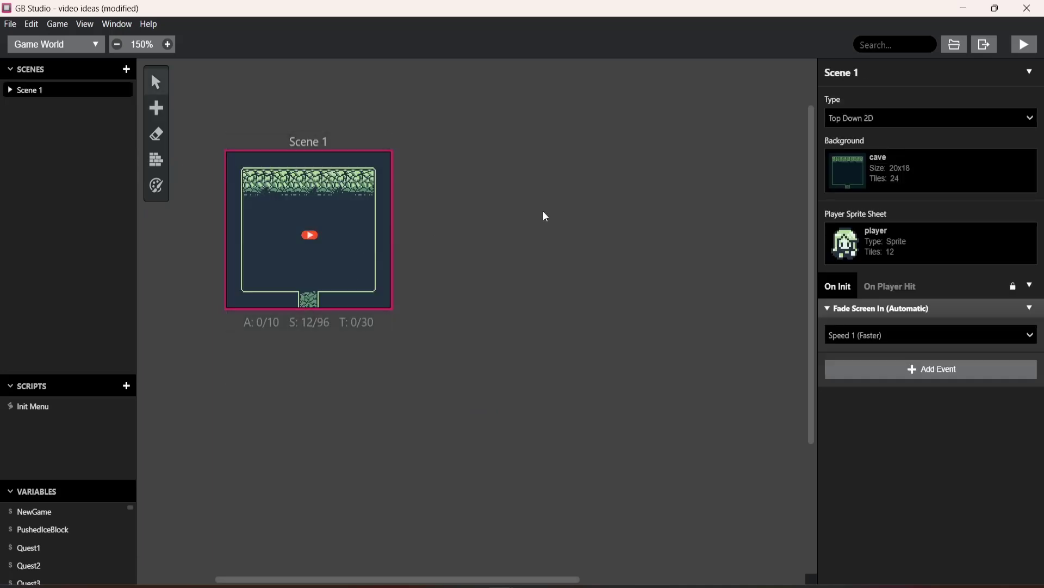
pyautogui.keyDown('ctrl'); pyautogui.scroll(-5, 543, 210); pyautogui.keyUp('ctrl')
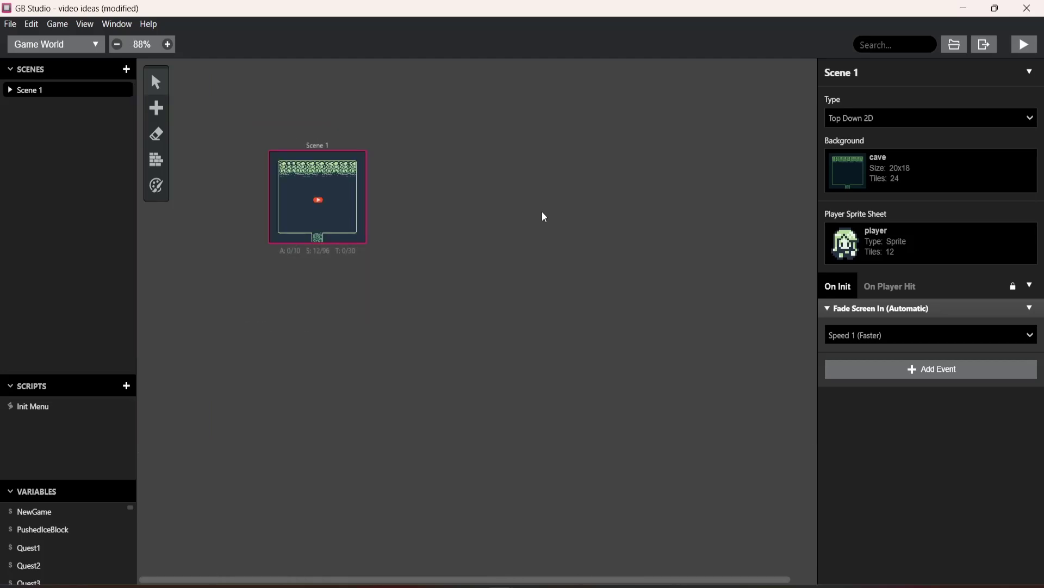
pyautogui.keyDown('ctrl'); pyautogui.scroll(5, 542, 213); pyautogui.keyUp('ctrl')
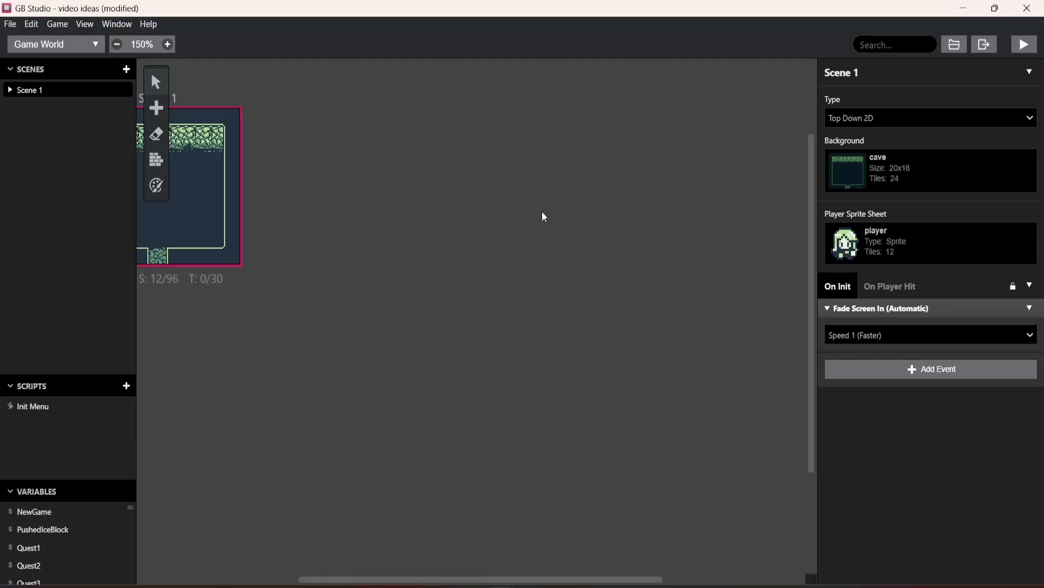
pyautogui.click(168, 44)
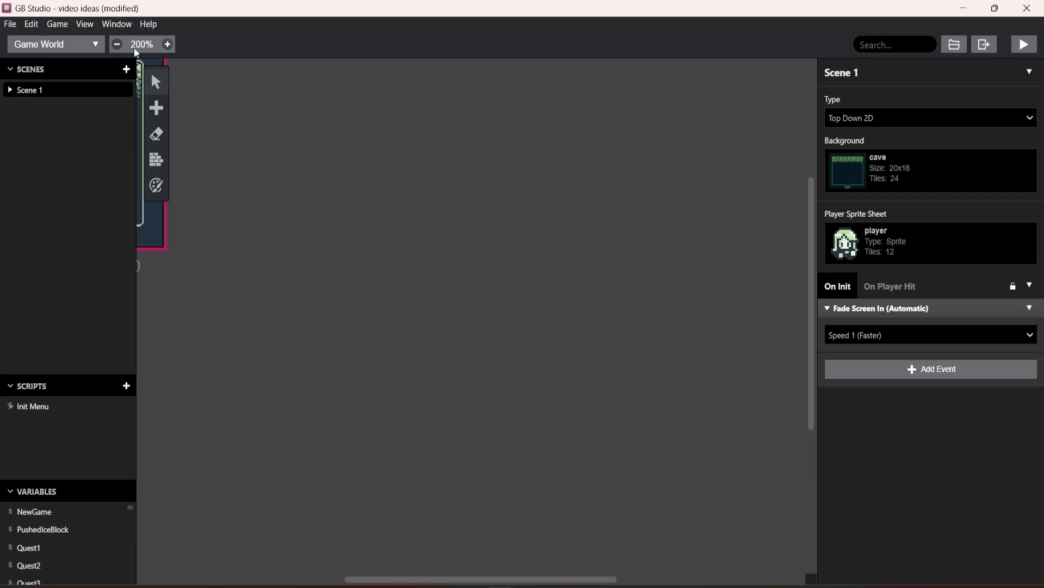
pyautogui.click(117, 44)
pyautogui.click(117, 44)
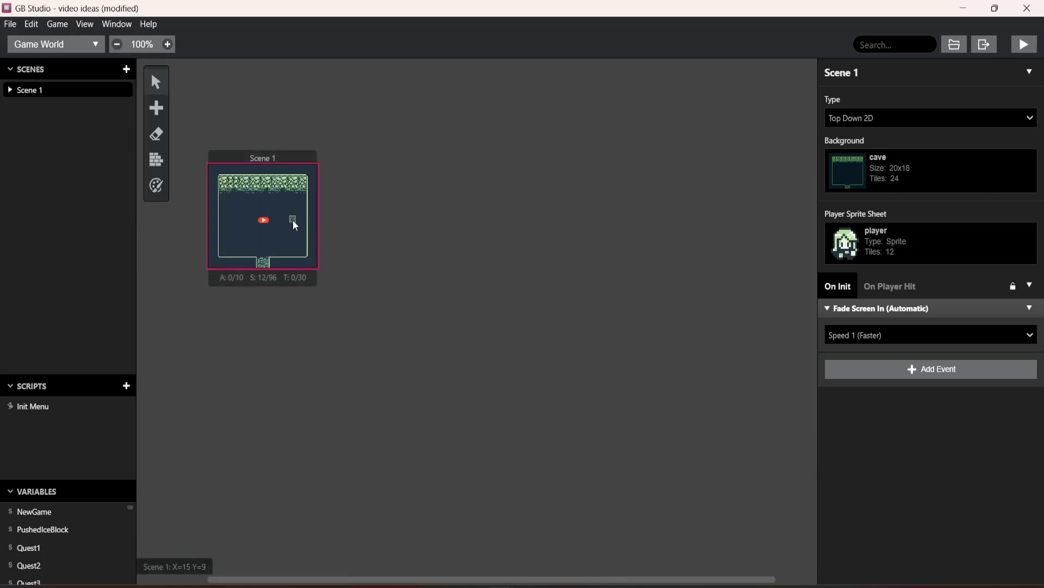
# - Switch Scene 1's background from cave to titlescreen
pyautogui.click(860, 168)
pyautogui.click(906, 357)
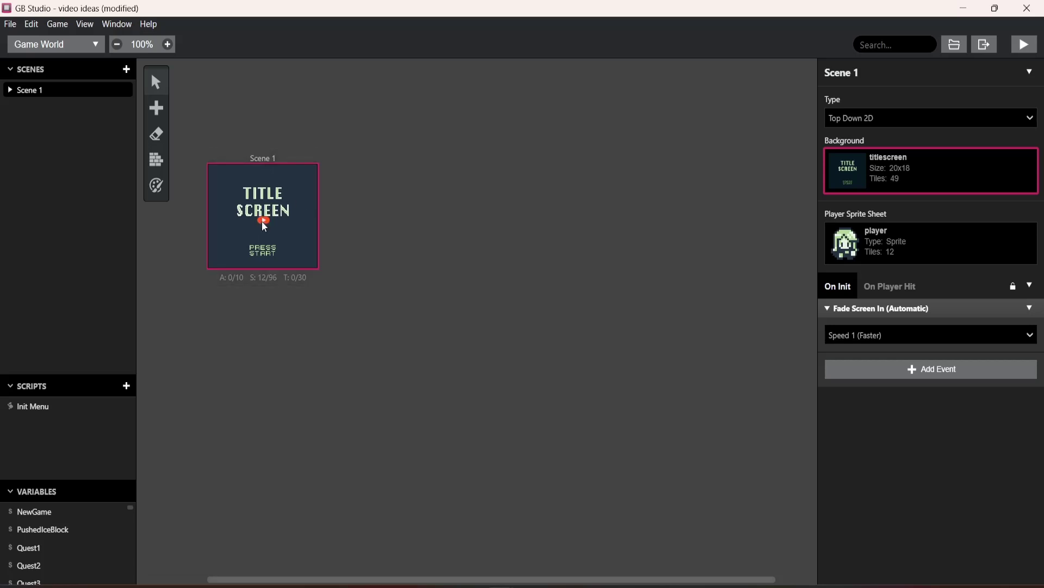
pyautogui.keyDown('ctrl'); pyautogui.scroll(6, 263, 221); pyautogui.keyUp('ctrl')
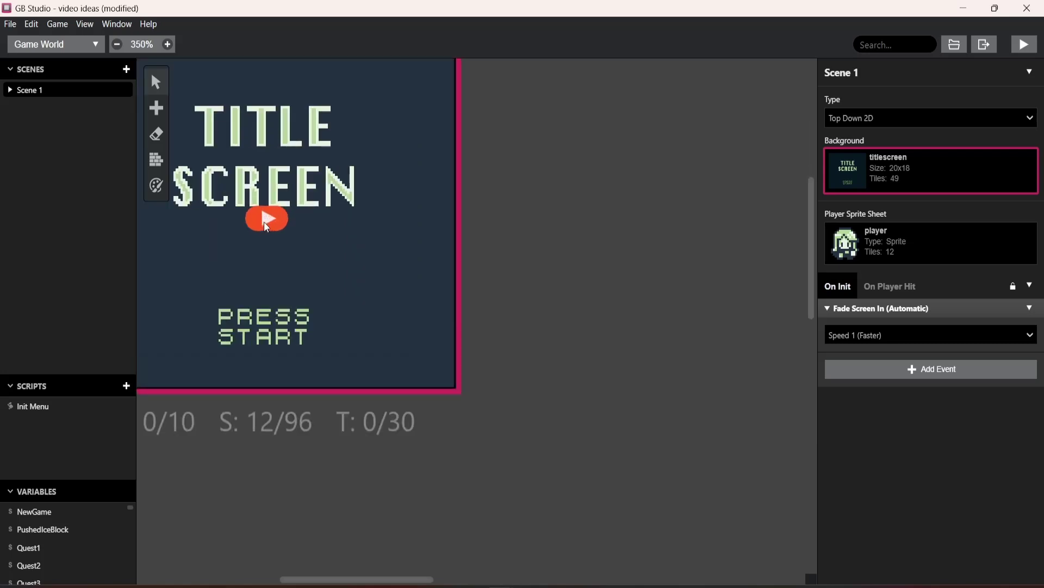
pyautogui.keyDown('ctrl'); pyautogui.scroll(-4, 268, 226); pyautogui.keyUp('ctrl')
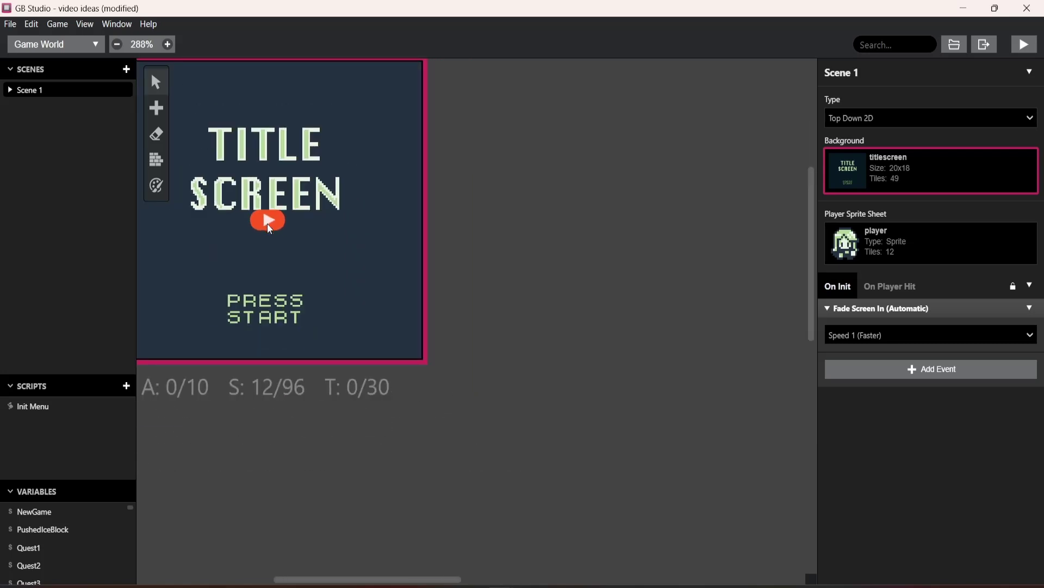
# - Move the player start below the title to X 8, Y 10 and make it face down
pyautogui.moveTo(267, 224)
pyautogui.mouseDown()
pyautogui.moveTo(267, 207)
pyautogui.moveTo(288, 234)
pyautogui.moveTo(264, 236)
pyautogui.mouseUp()
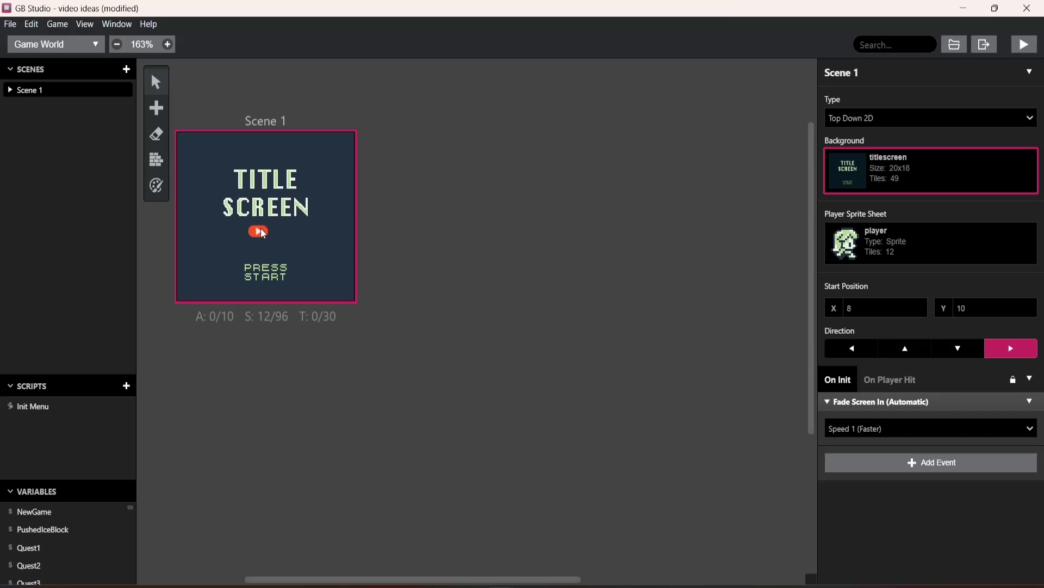
pyautogui.click(850, 355)
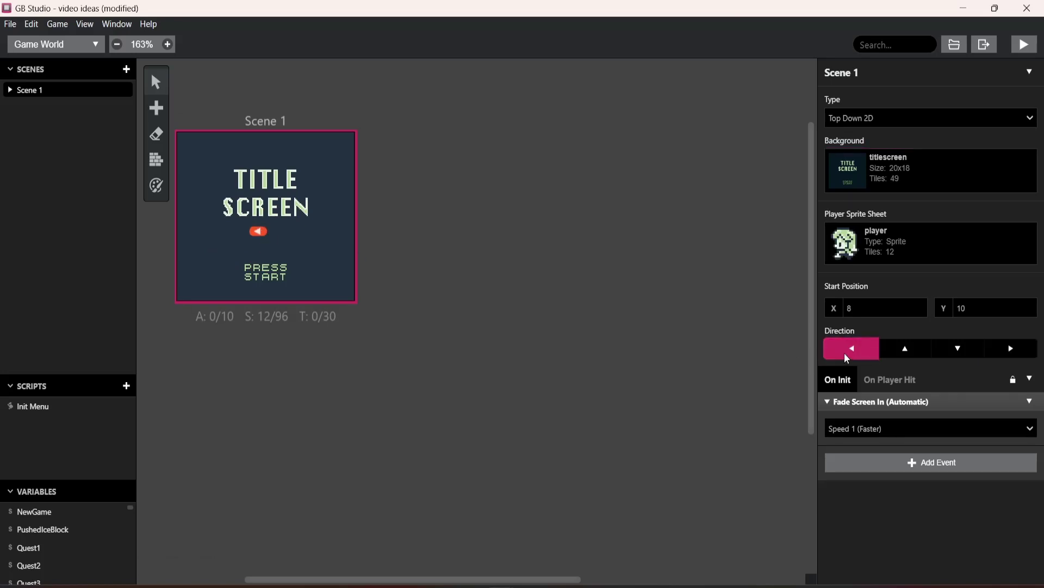
pyautogui.click(928, 352)
pyautogui.click(957, 349)
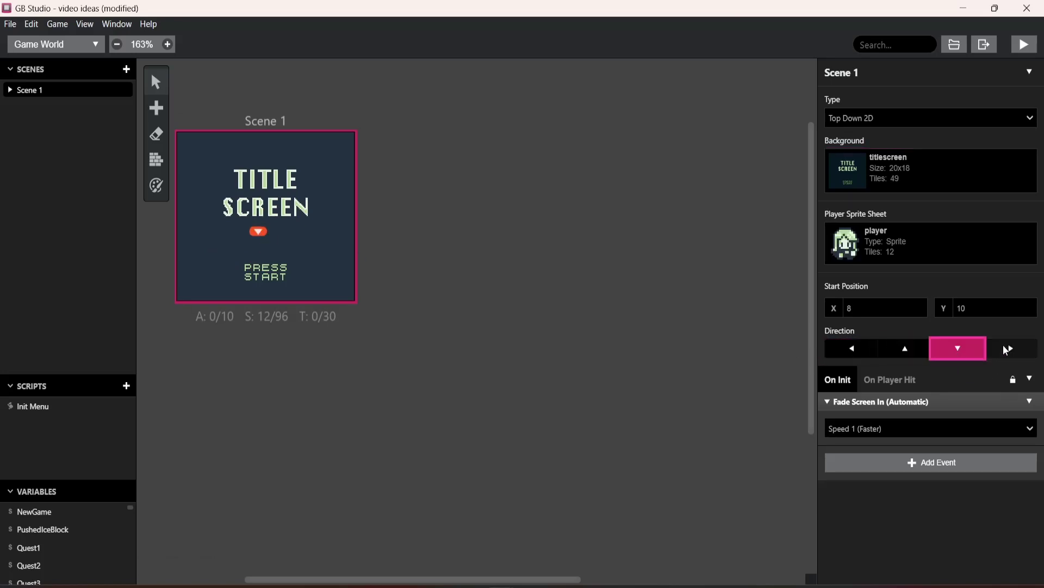
pyautogui.click(1008, 346)
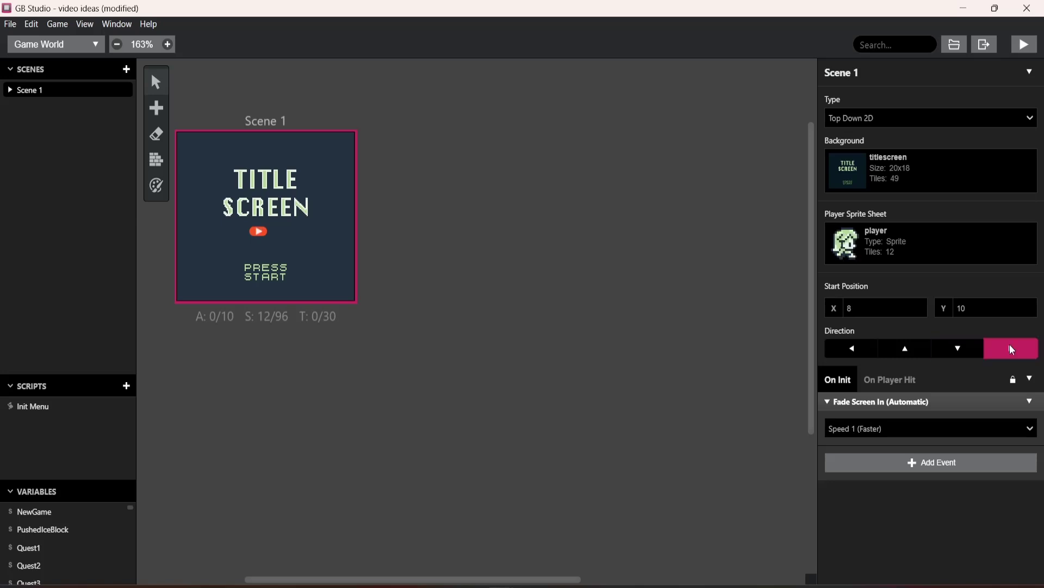
pyautogui.click(861, 347)
pyautogui.click(958, 349)
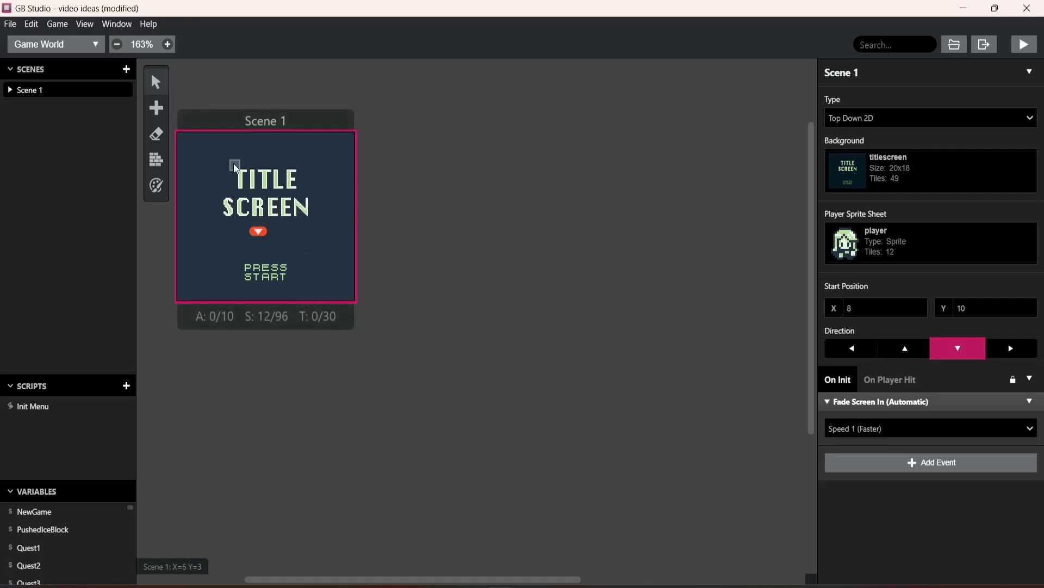
# - Place a cave-background Scene 2 beside Scene 1, level with it
pyautogui.moveTo(158, 109)
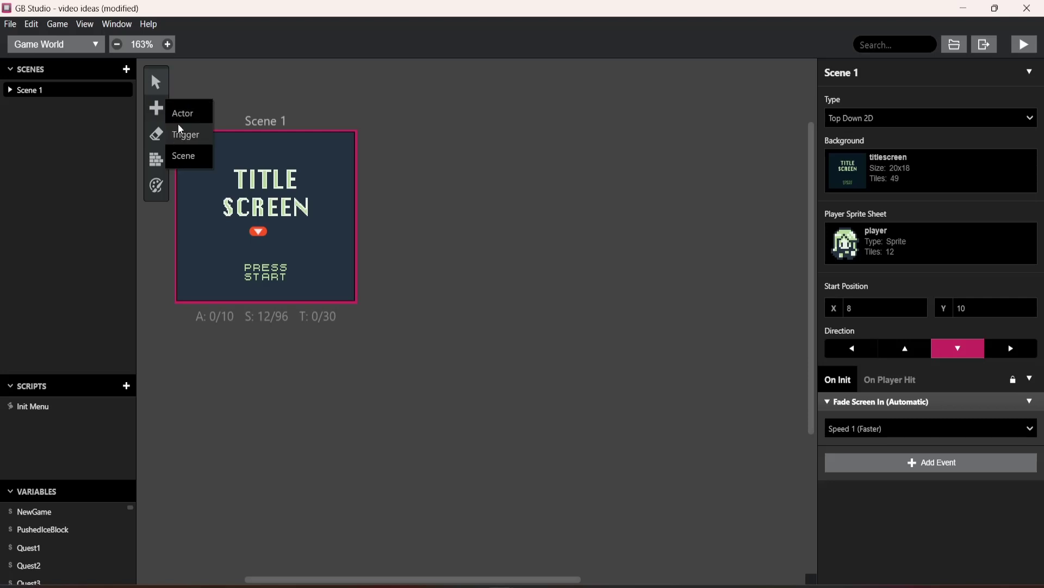
pyautogui.click(176, 157)
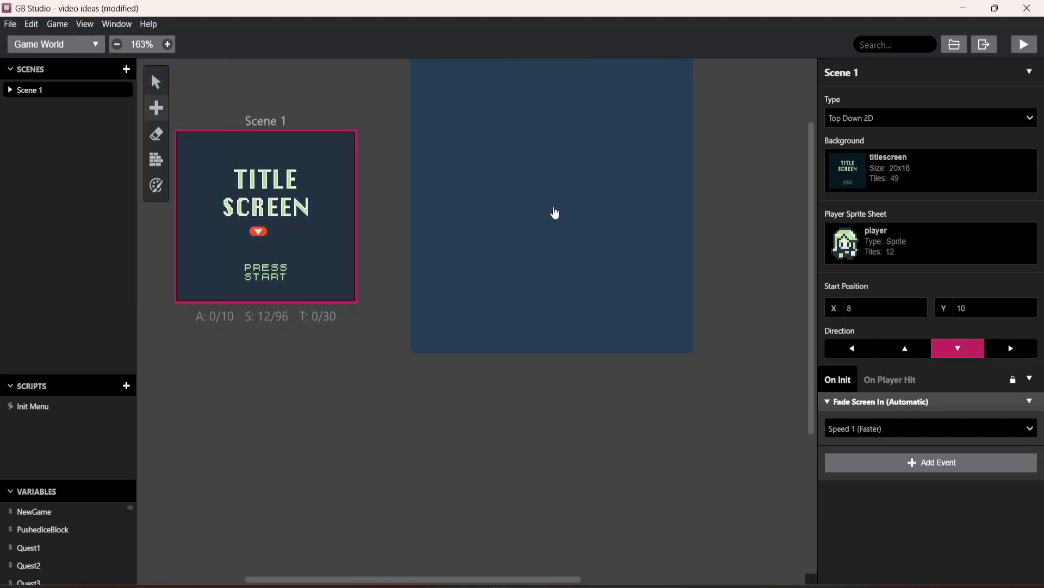
pyautogui.click(548, 238)
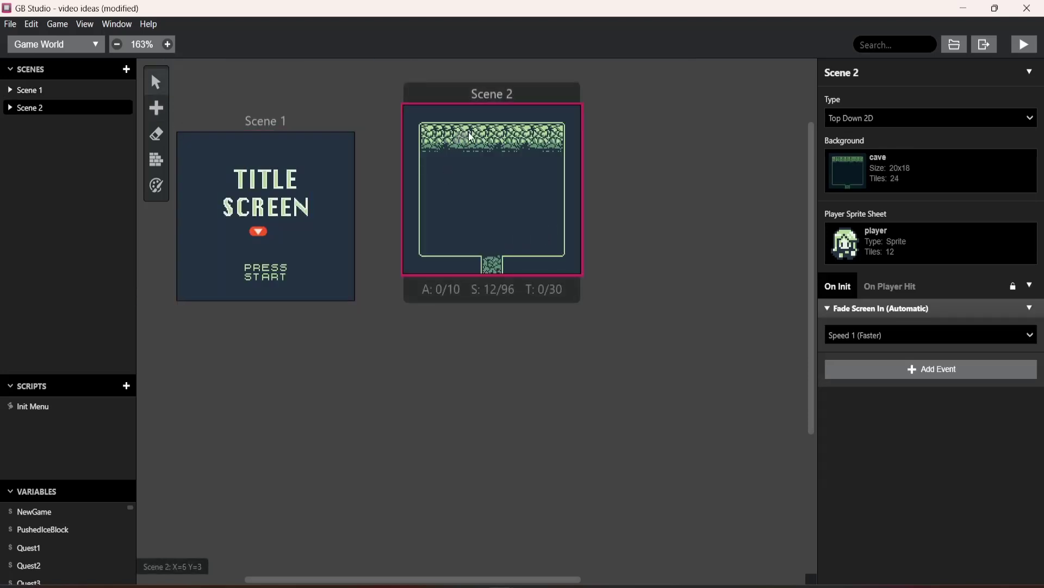
pyautogui.moveTo(482, 95); pyautogui.dragTo(478, 122)
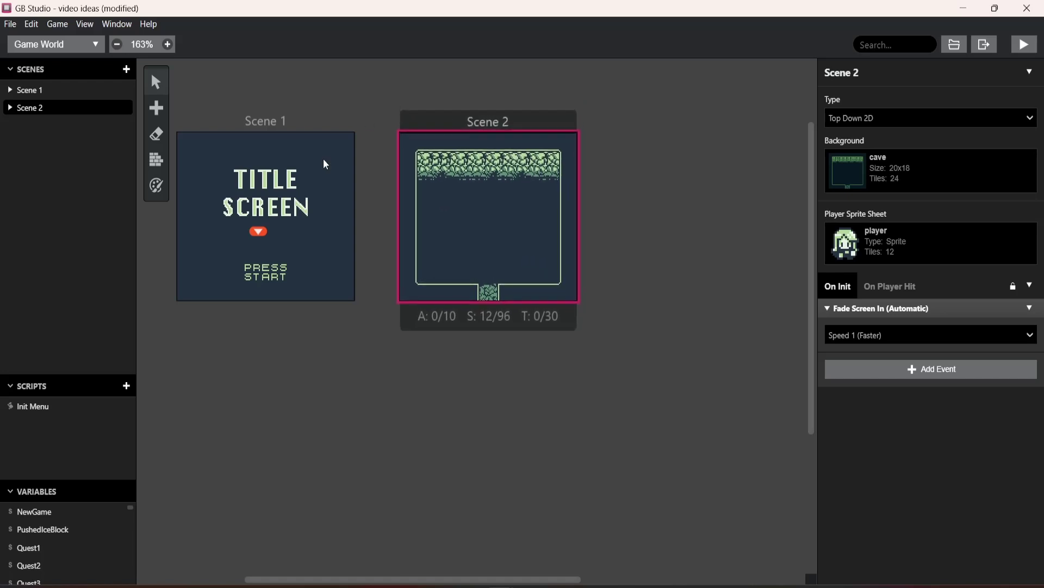
pyautogui.moveTo(260, 231)
pyautogui.mouseDown()
pyautogui.moveTo(430, 240)
pyautogui.moveTo(498, 227)
pyautogui.moveTo(279, 222)
pyautogui.moveTo(233, 233)
pyautogui.moveTo(260, 236)
pyautogui.mouseUp()
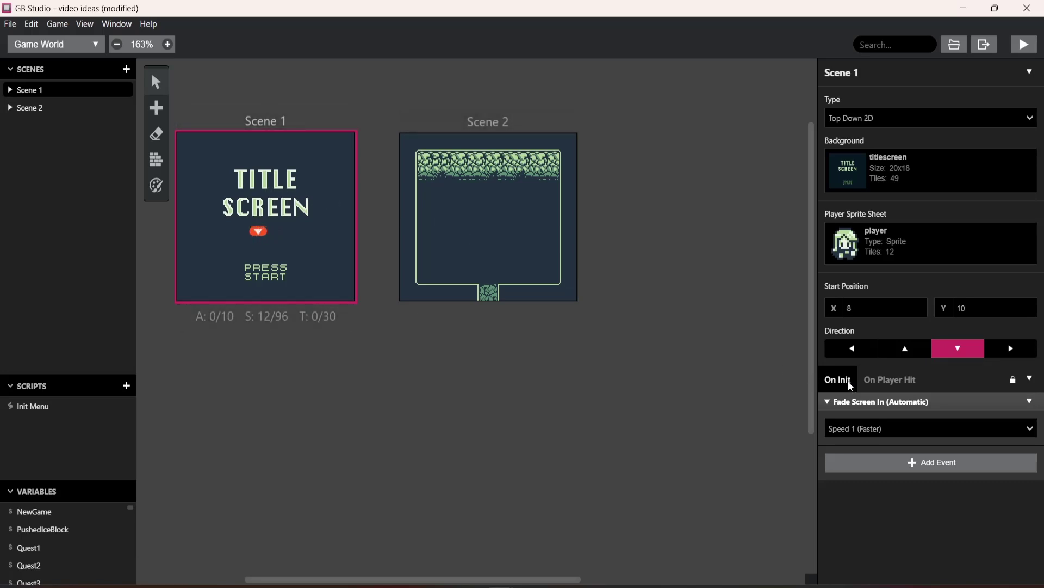
# - Add an Attach Script To Button event to Scene 1's On Init script
pyautogui.click(891, 464)
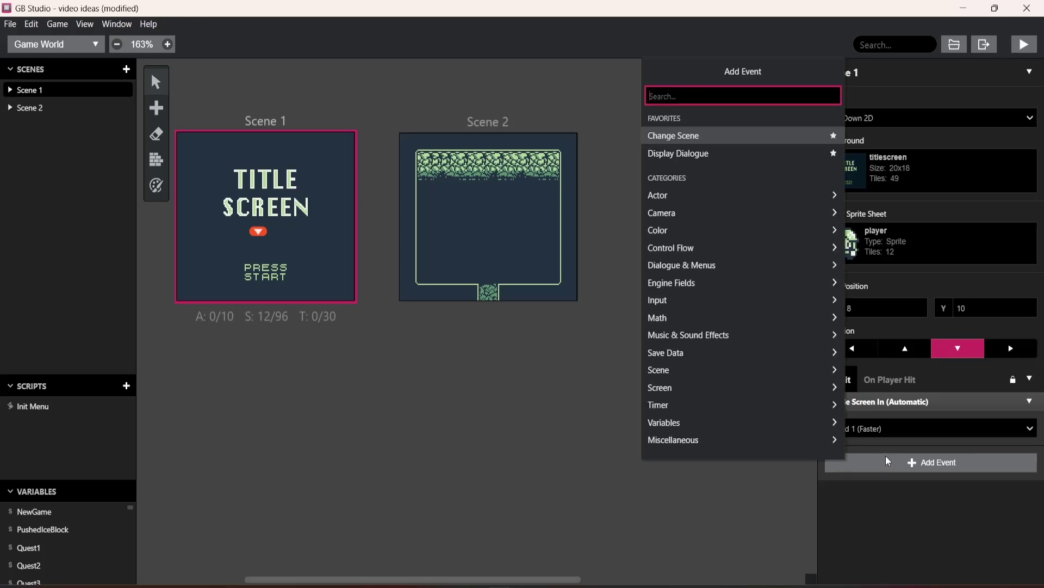
pyautogui.write('button')
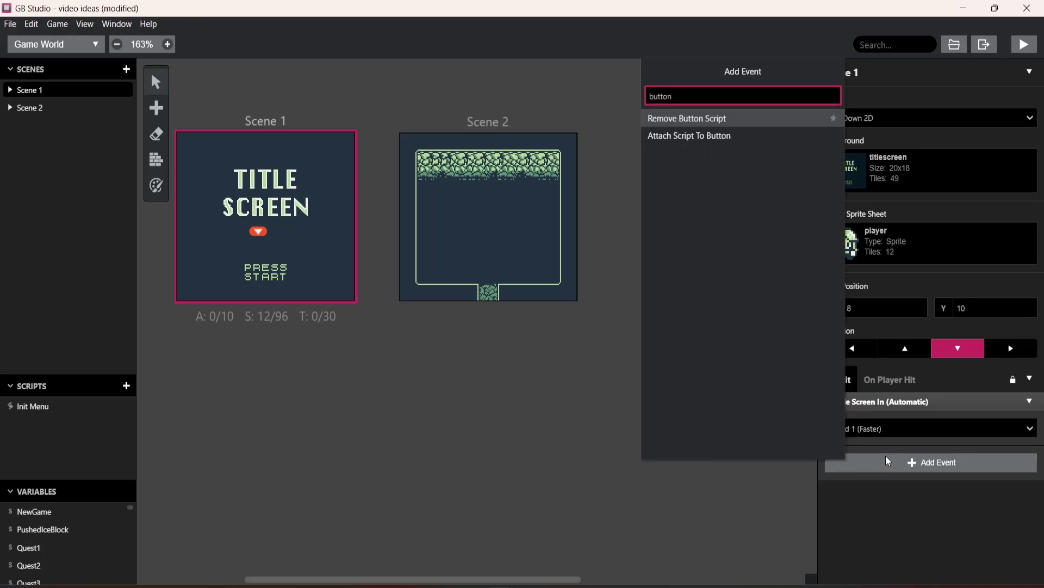
pyautogui.press('Down')
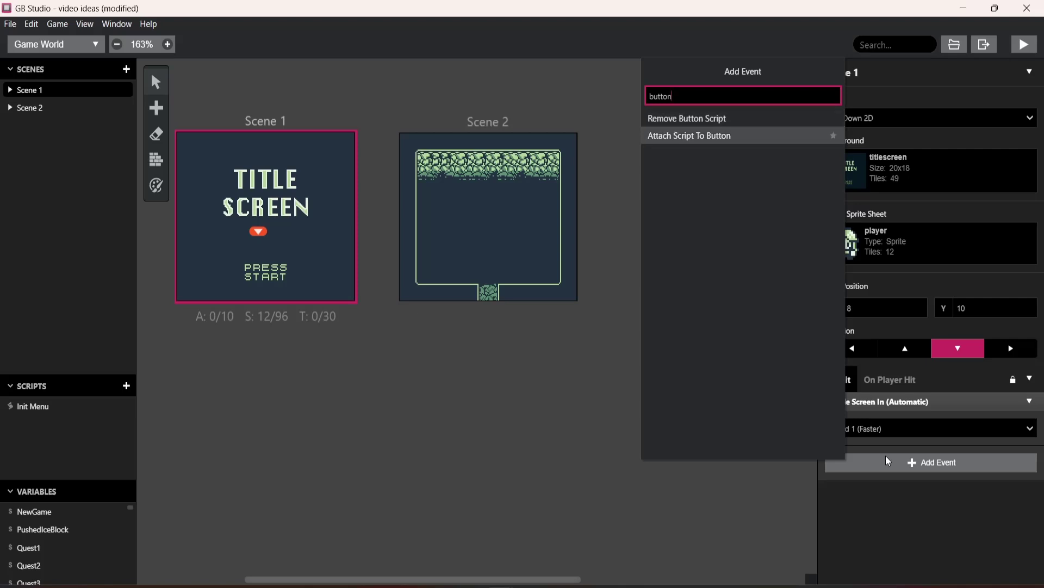
pyautogui.press('Return')
# - Make Start the only trigger button, keeping Override default button action checked
pyautogui.scroll(-2, 884, 455)
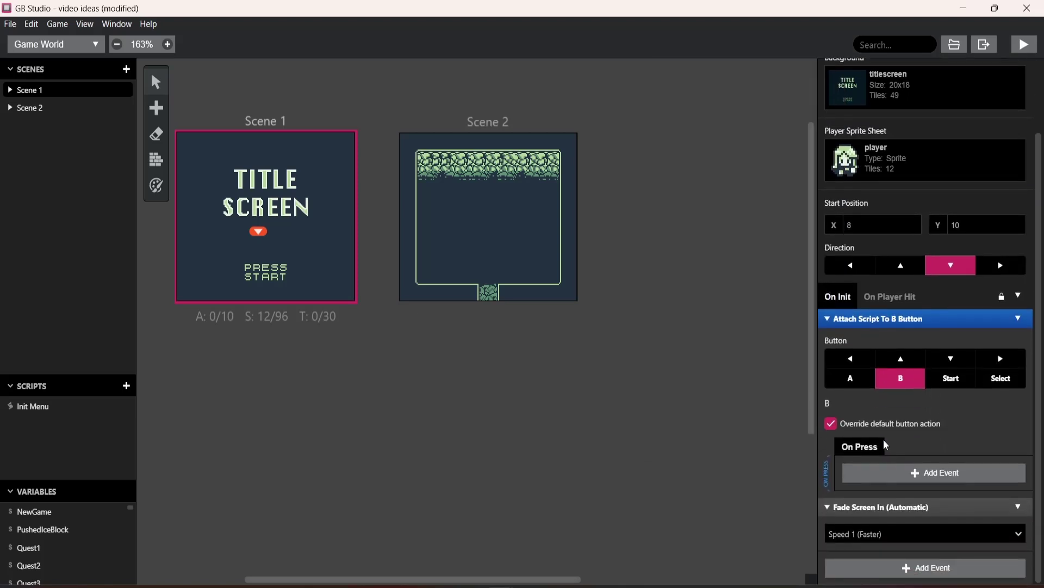
pyautogui.click(854, 380)
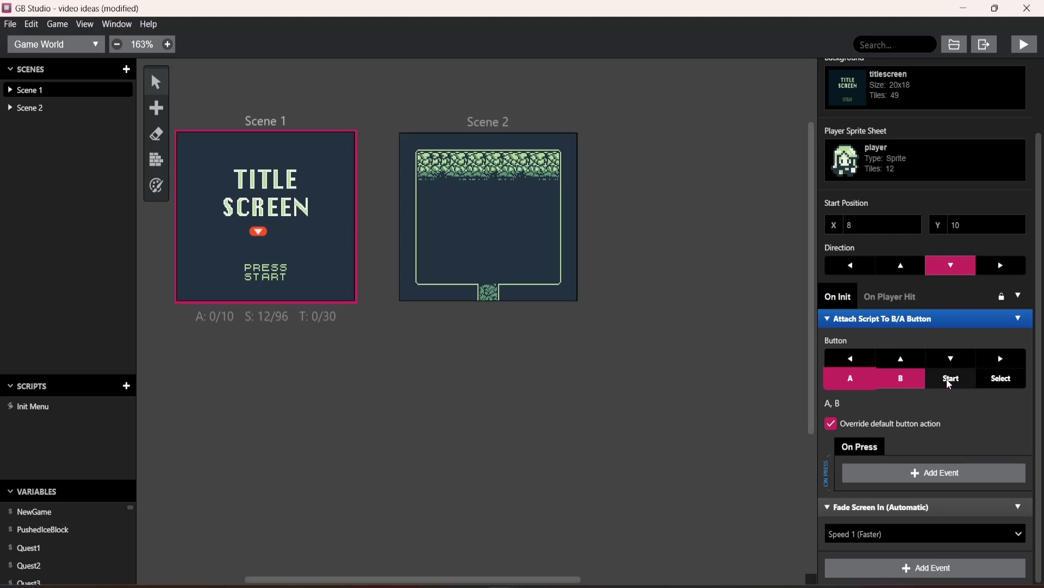
pyautogui.click(951, 380)
pyautogui.click(1002, 380)
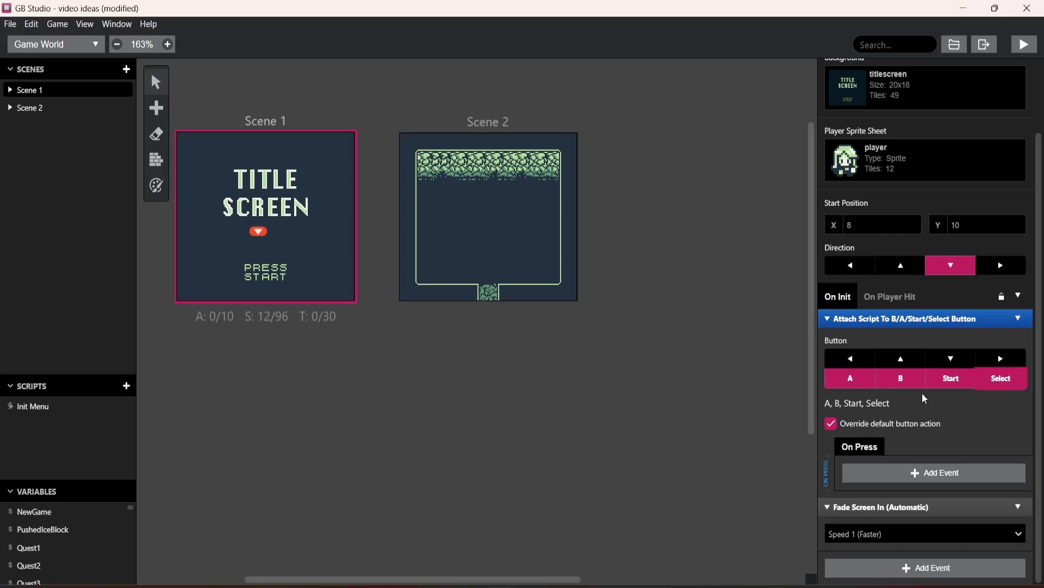
pyautogui.click(993, 381)
pyautogui.click(901, 381)
pyautogui.click(844, 381)
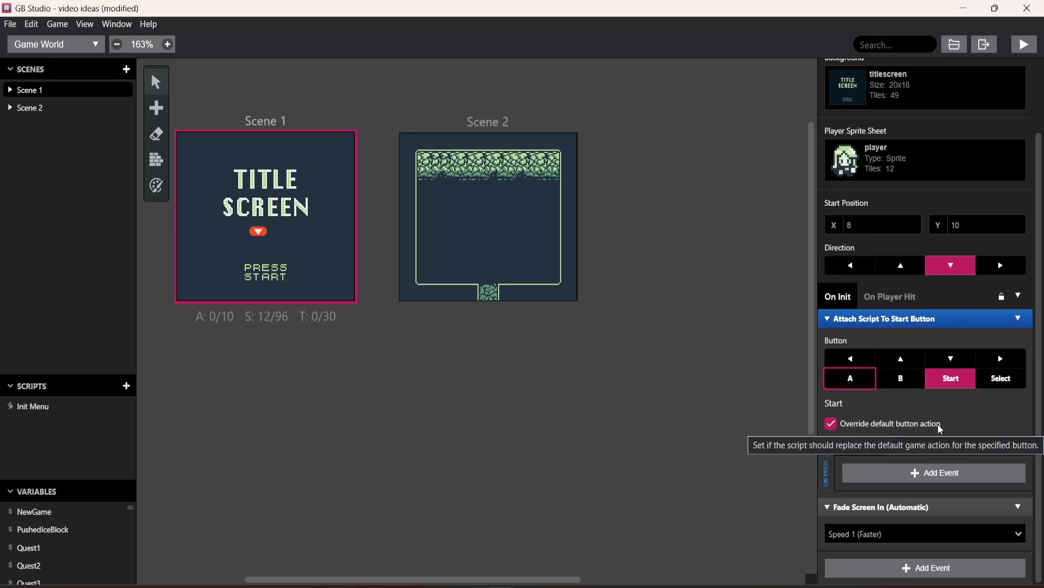
# - Add a Change Scene event under On Press that sends the player to Scene 2 at 9, 10
pyautogui.click(923, 481)
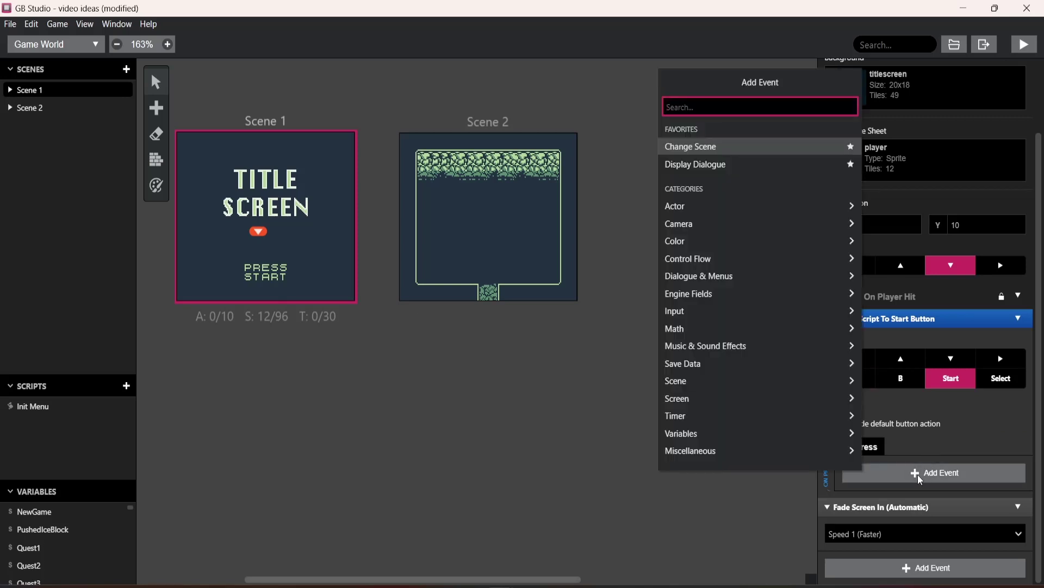
pyautogui.write('scene')
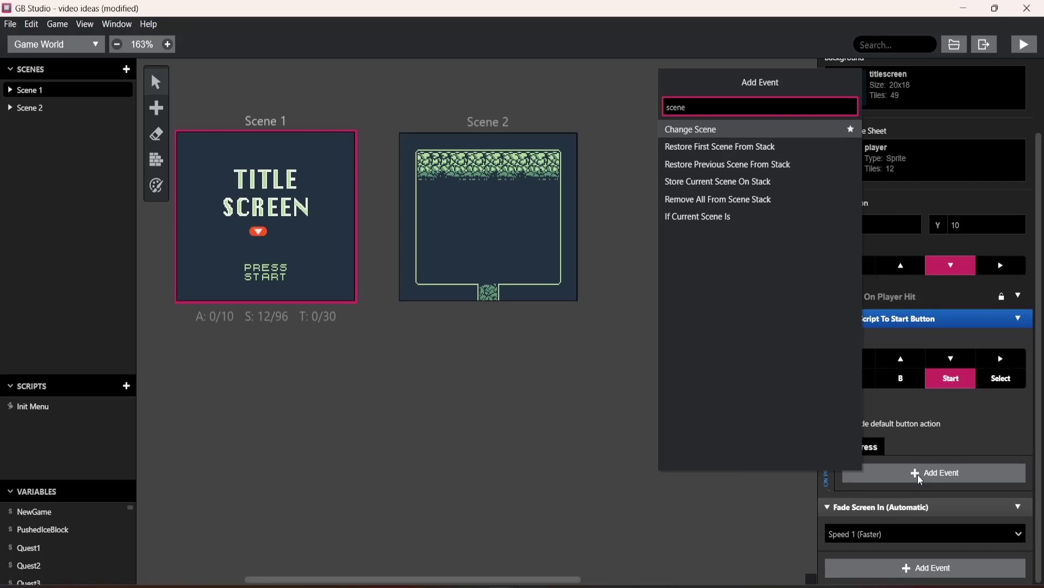
pyautogui.press('Return')
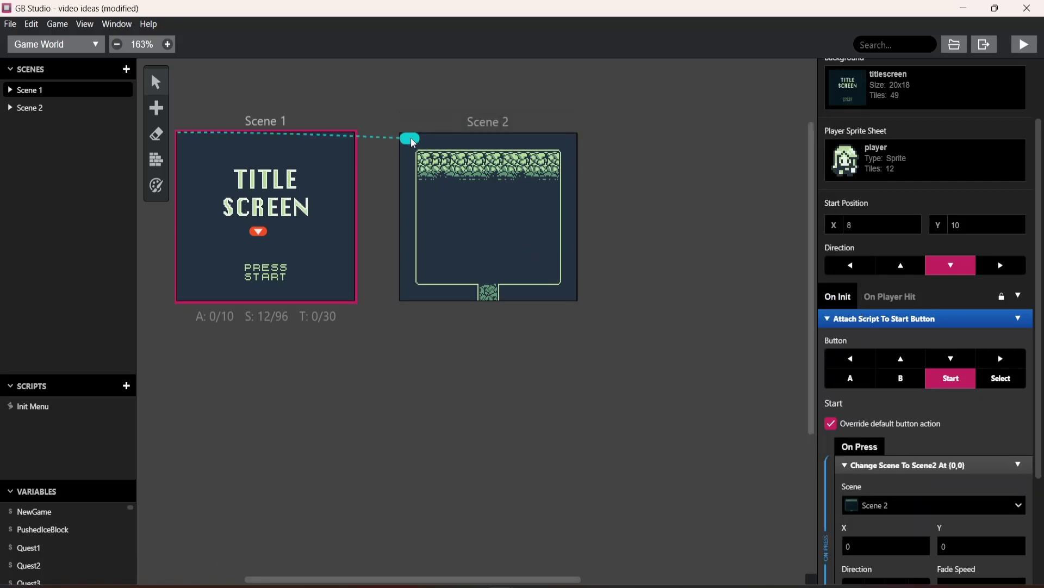
pyautogui.moveTo(413, 143); pyautogui.dragTo(490, 231)
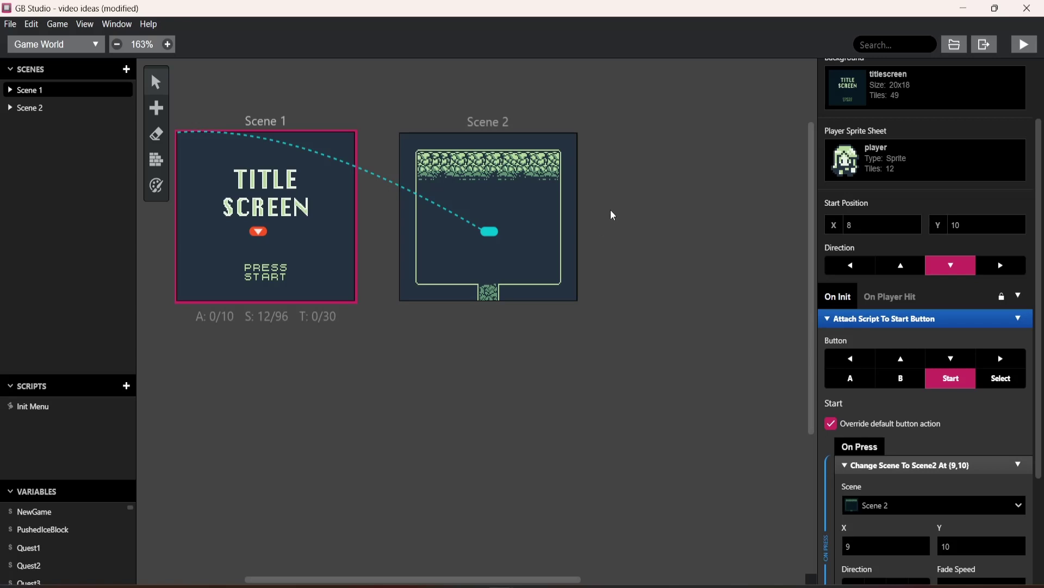
pyautogui.click(1032, 50)
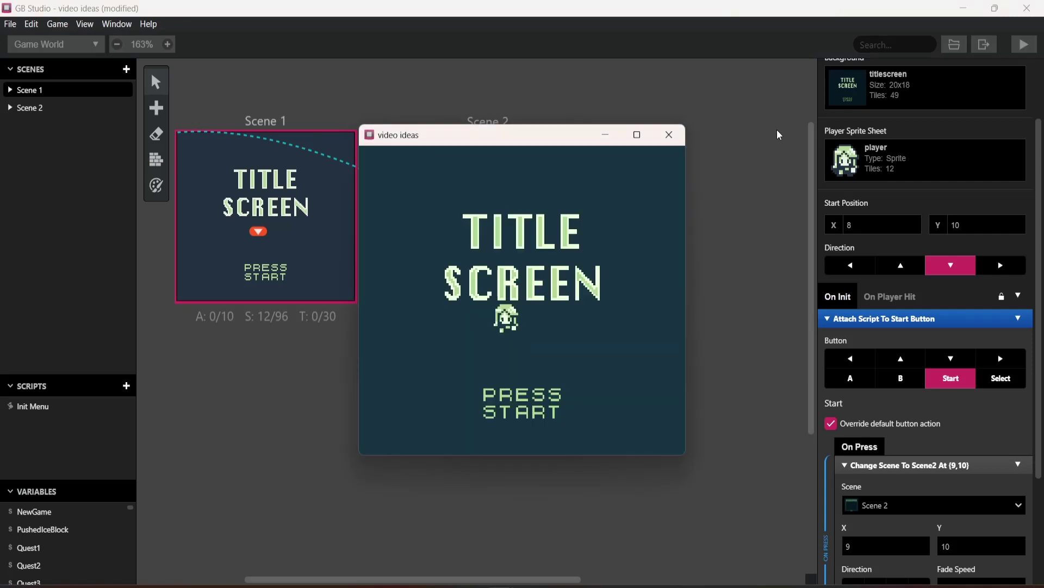
pyautogui.press('Down')
pyautogui.press('Left')
pyautogui.press('Up')
pyautogui.press('Right')
pyautogui.press('Up')
pyautogui.press('Down')
pyautogui.press('Up')
pyautogui.press('Down')
pyautogui.press('Return')
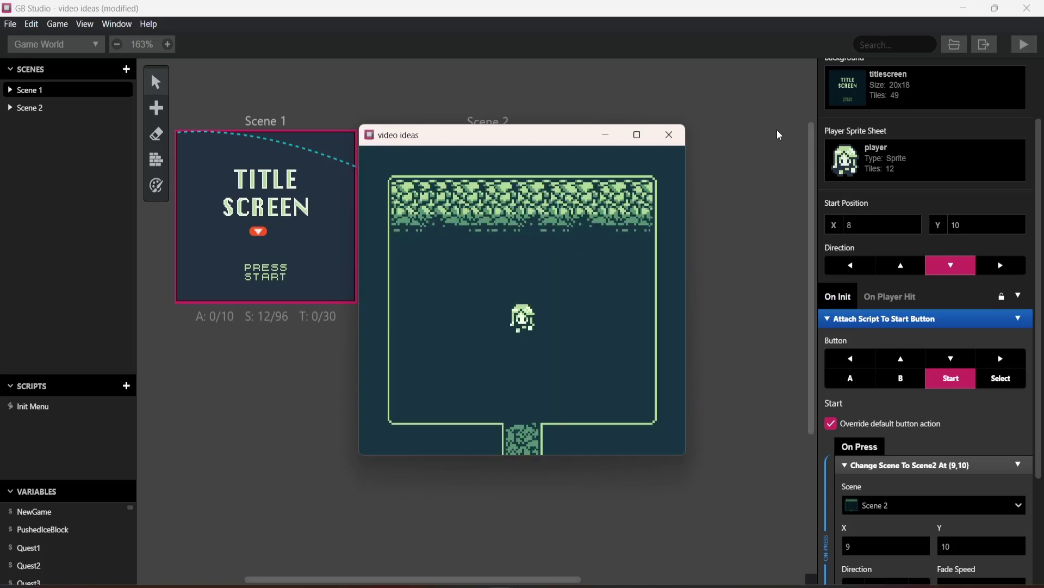
pyautogui.press('Up')
pyautogui.press('Left')
pyautogui.press('Down')
pyautogui.press('Right')
pyautogui.press('Up')
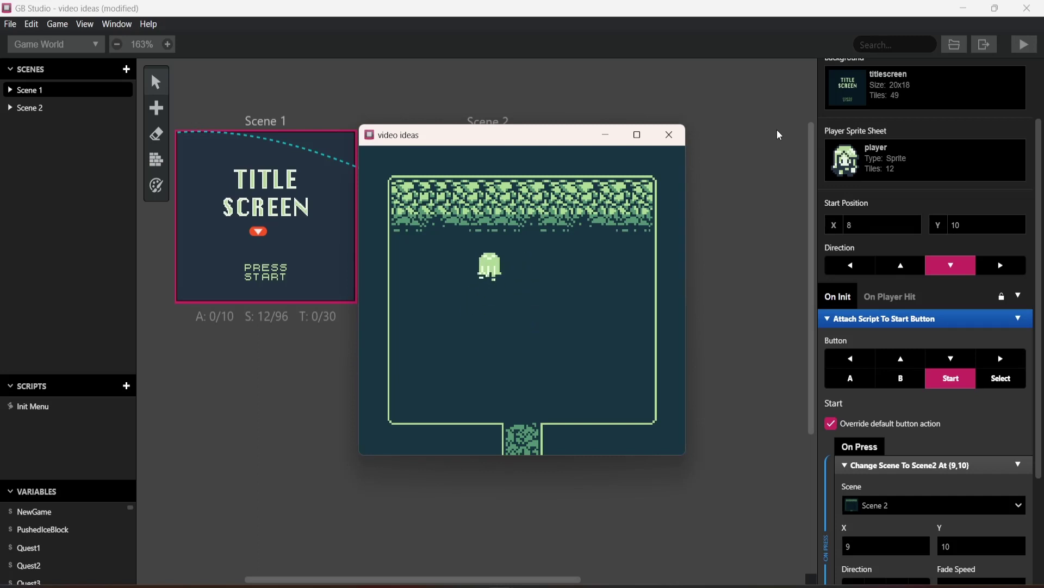
pyautogui.click(670, 135)
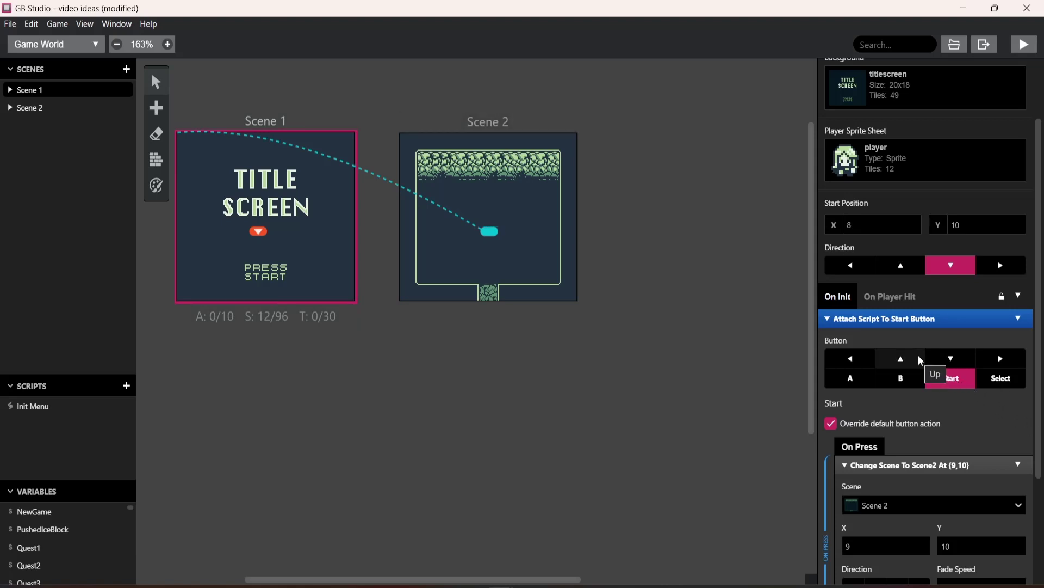
pyautogui.scroll(-3, 922, 334)
pyautogui.scroll(5, 922, 336)
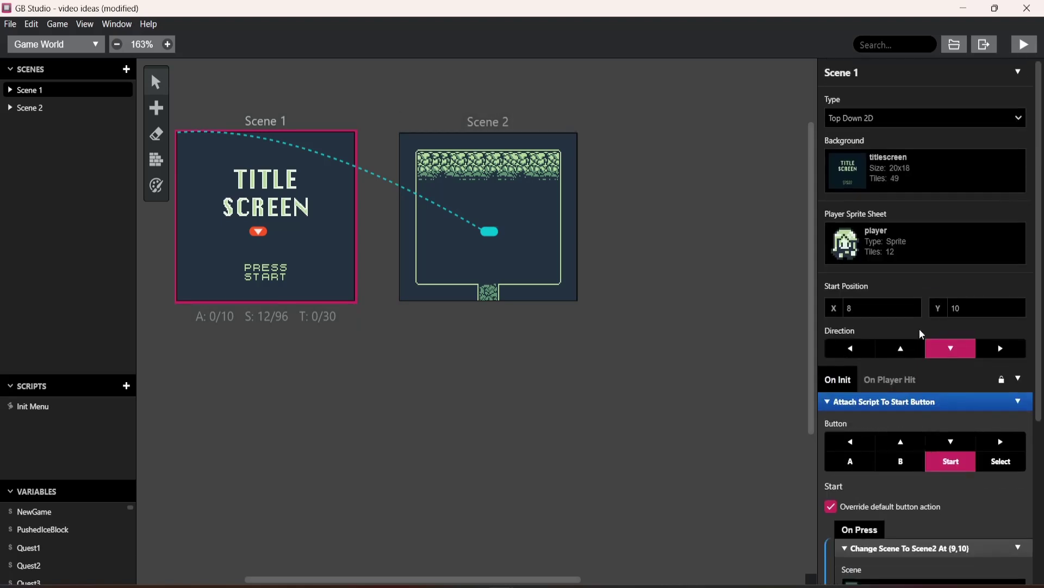
pyautogui.scroll(-1, 920, 334)
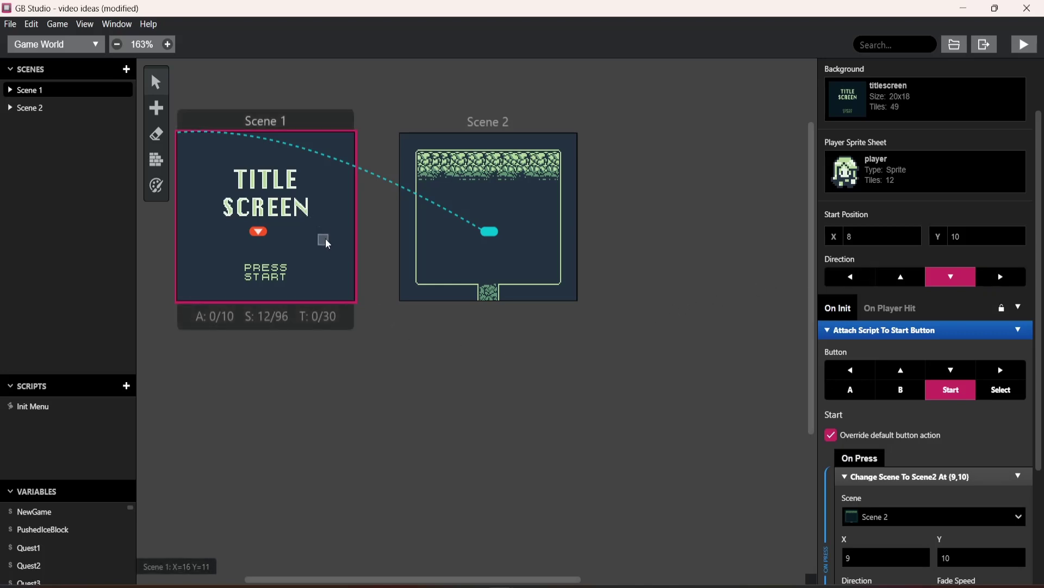
# - Add a Hide Player event and move it above Attach Script To Start Button in On Init
pyautogui.scroll(-3, 893, 331)
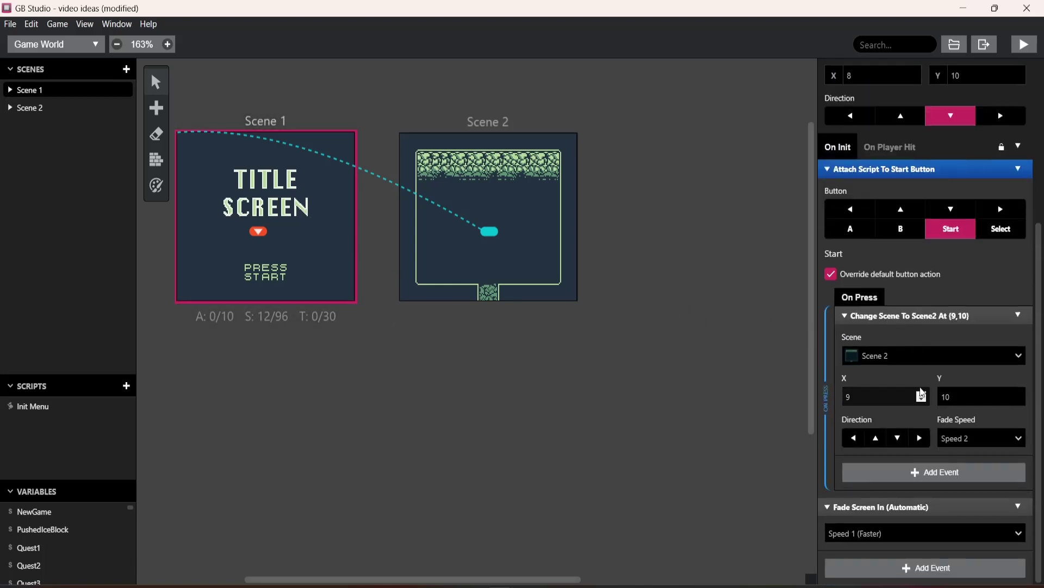
pyautogui.click(899, 568)
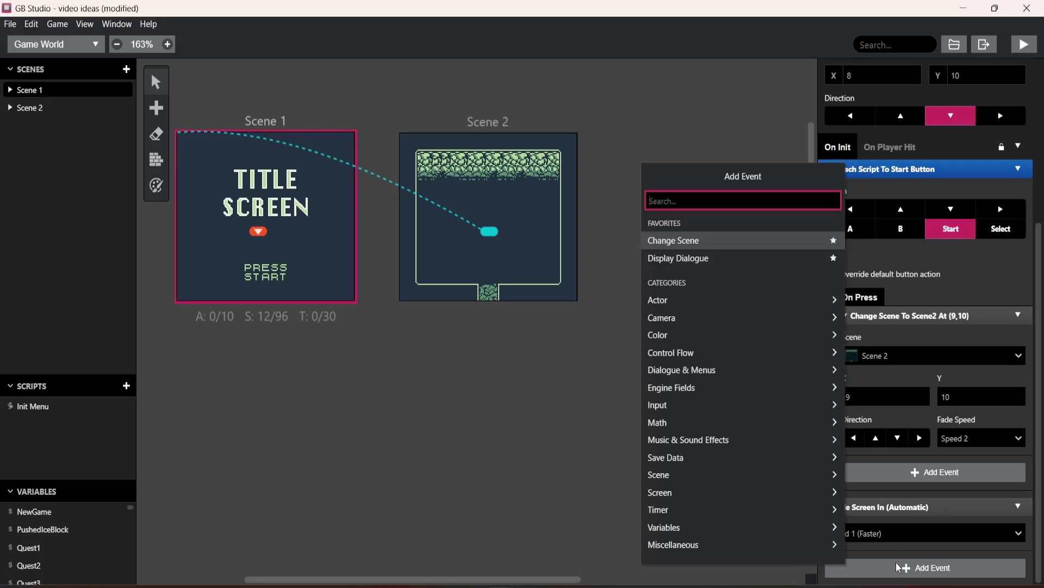
pyautogui.write('hide')
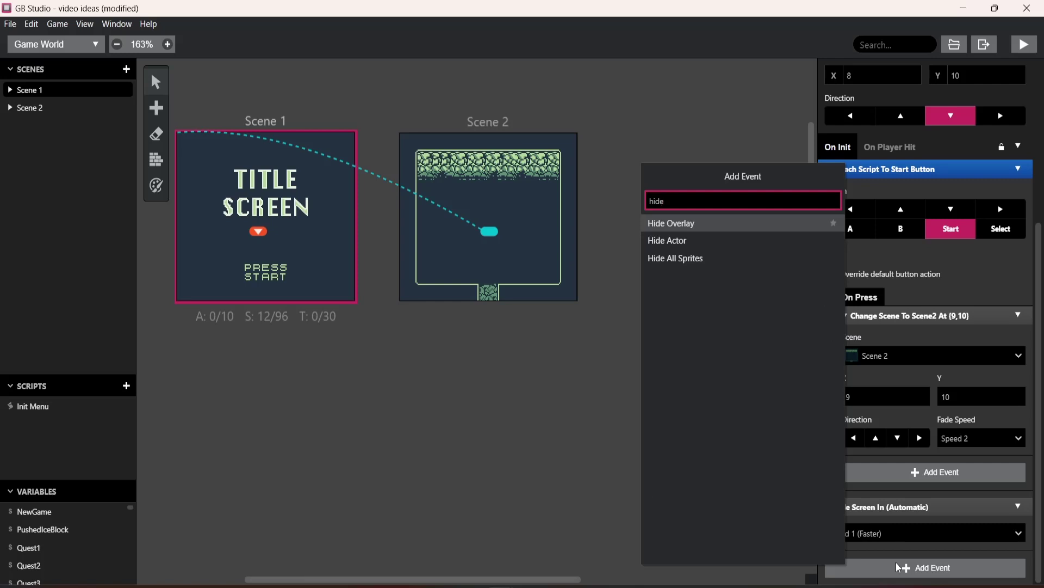
pyautogui.write('hide')
pyautogui.press('Down')
pyautogui.press('Return')
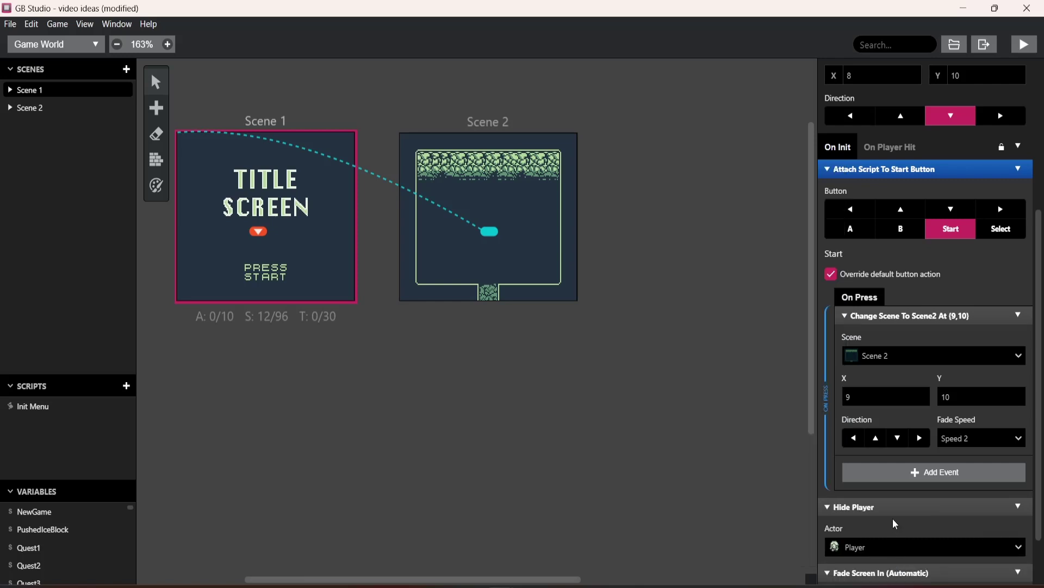
pyautogui.moveTo(893, 512); pyautogui.dragTo(892, 222)
pyautogui.scroll(4, 914, 188)
pyautogui.scroll(1, 914, 188)
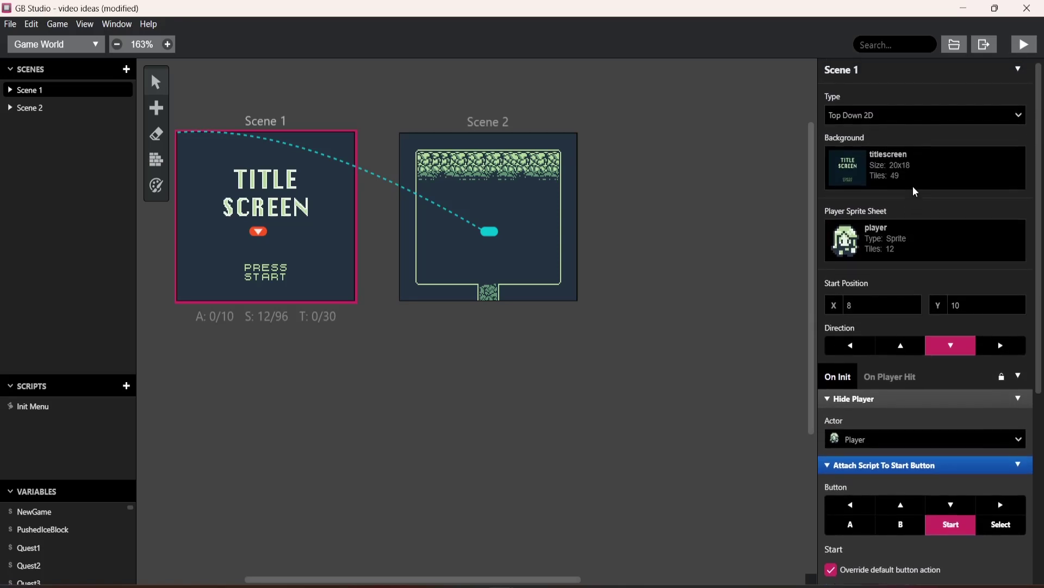
# - Run the game, press Start on the player-free title screen, and walk around the cave room
pyautogui.click(1026, 44)
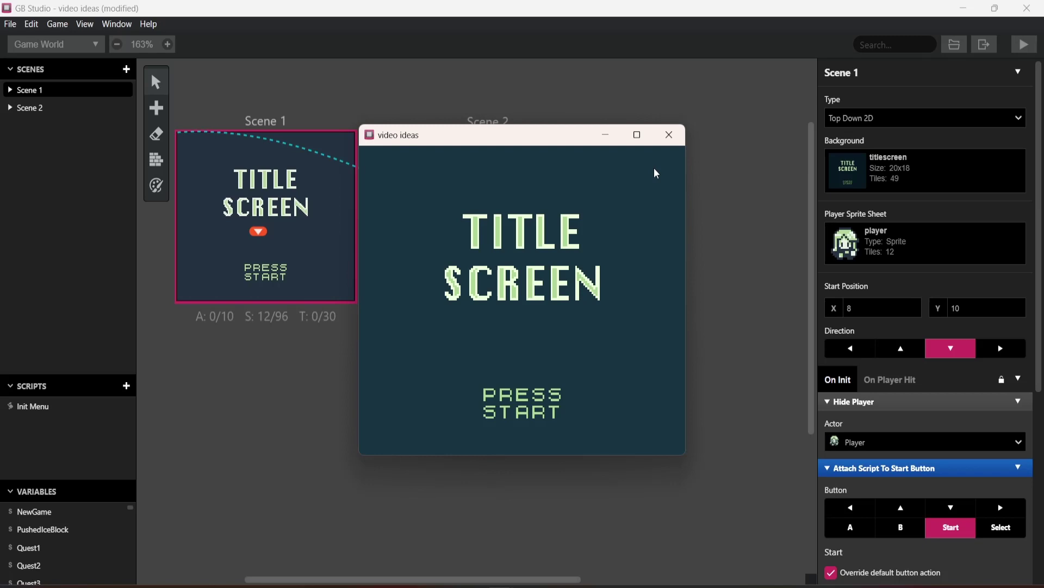
pyautogui.press('Return')
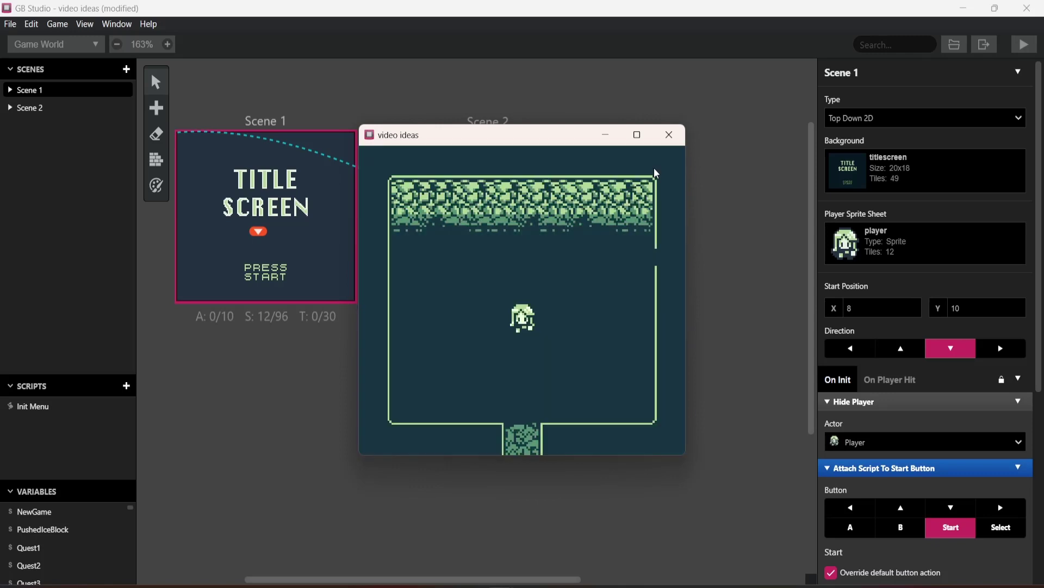
pyautogui.press('Left')
pyautogui.press('Up')
pyautogui.press('Right')
pyautogui.press('Down')
pyautogui.press('Left')
pyautogui.press('Left')
pyautogui.press('Up')
pyautogui.press('Right')
pyautogui.press('Down')
pyautogui.press('Left')
pyautogui.press('Down')
pyautogui.press('Down')
pyautogui.press('Up')
pyautogui.press('Right')
pyautogui.press('Down')
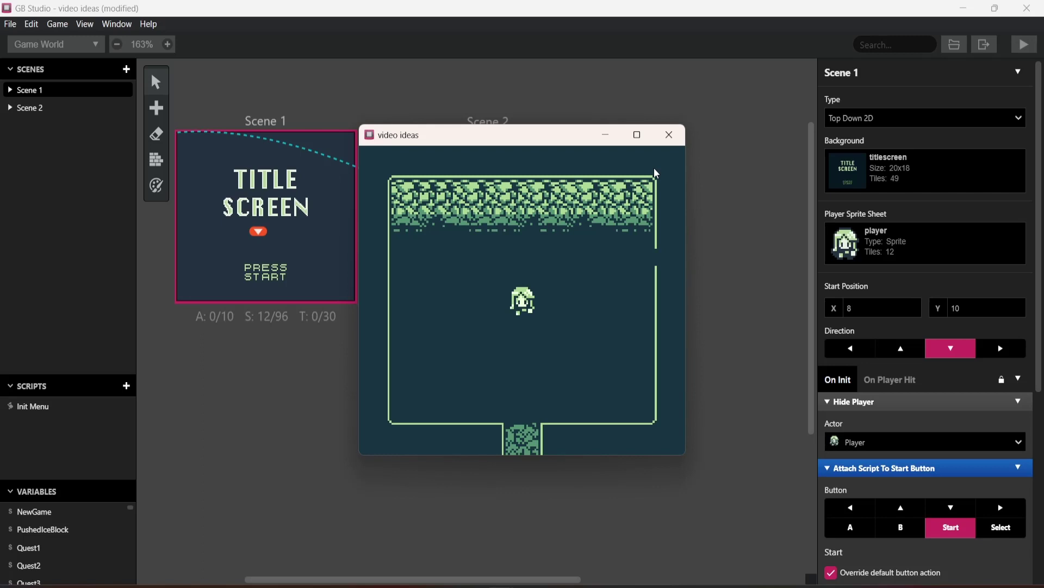